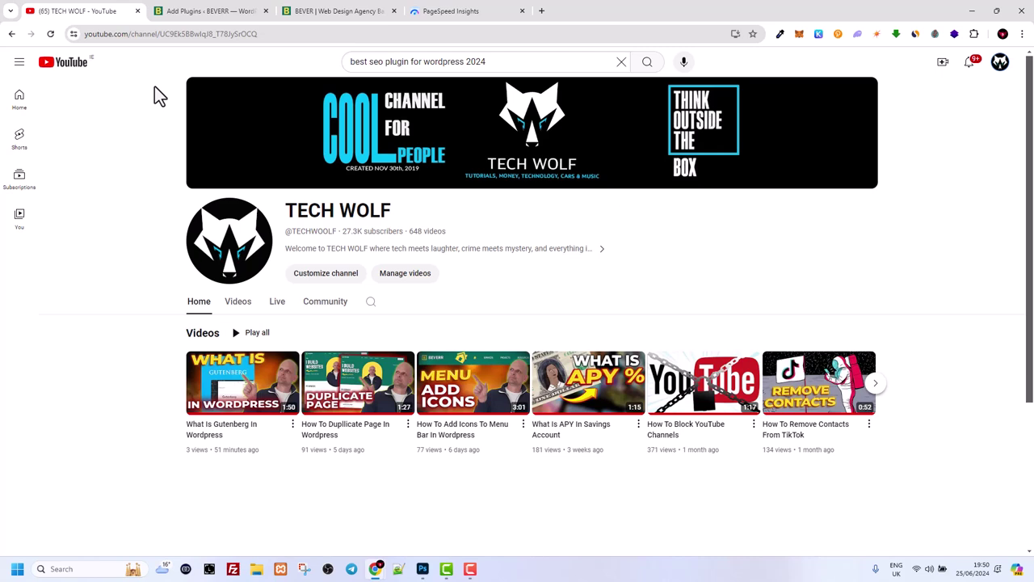
Bring up the beverr.ie PageSpeed desktop report scoring 95 performance and 100 for the other categories.
click(210, 11)
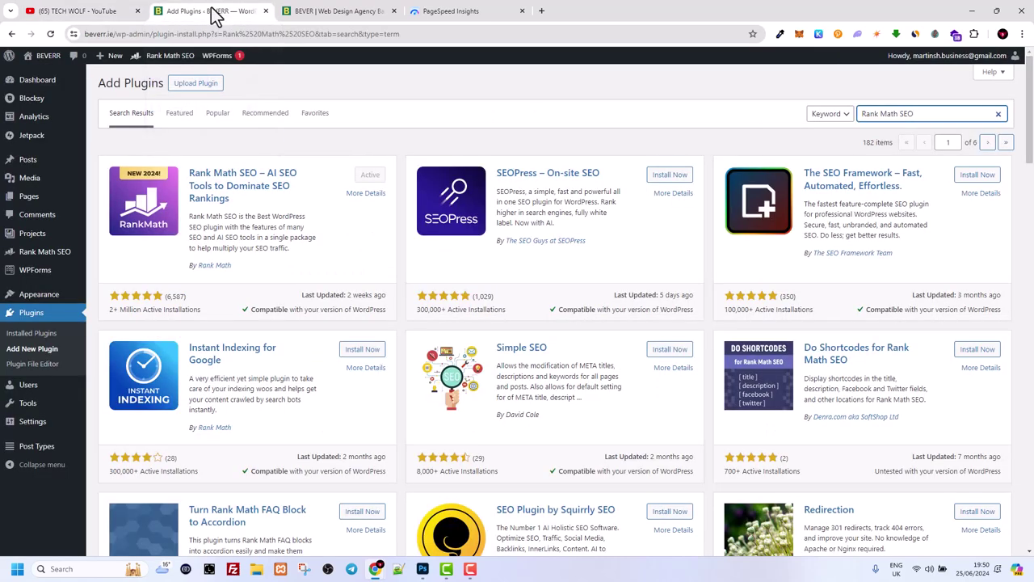
click(324, 11)
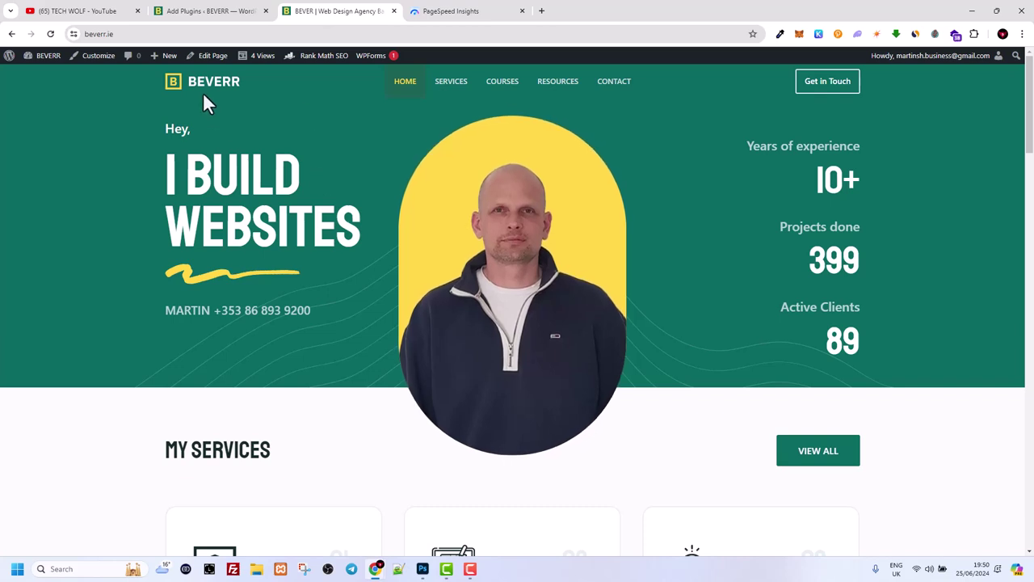
key(ctrl+Tab)
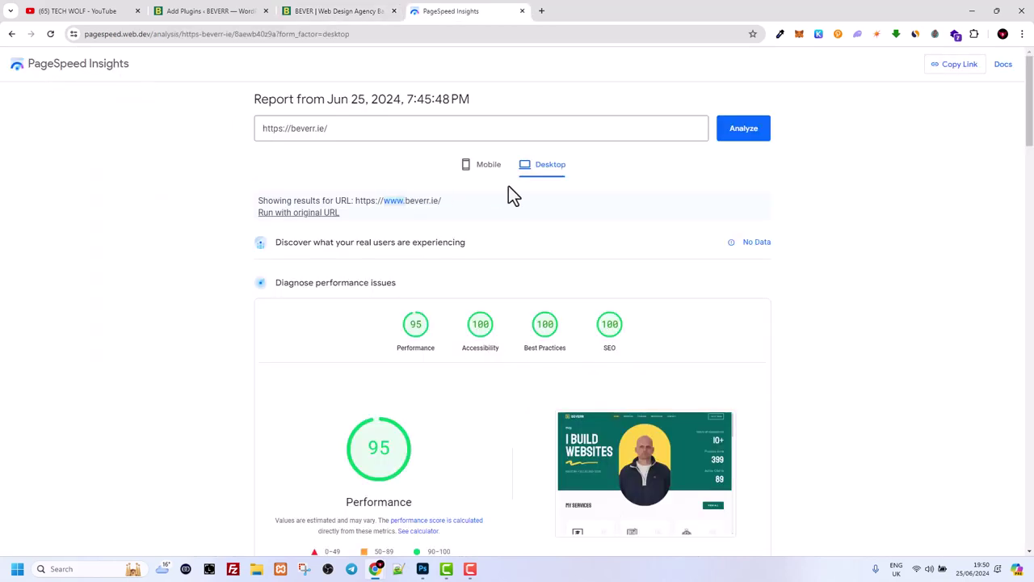
Review the beverr.ie desktop metrics: 0.7 s paints, 0 ms blocking, 0.117 layout shift.
scroll(607, 323, down, 2)
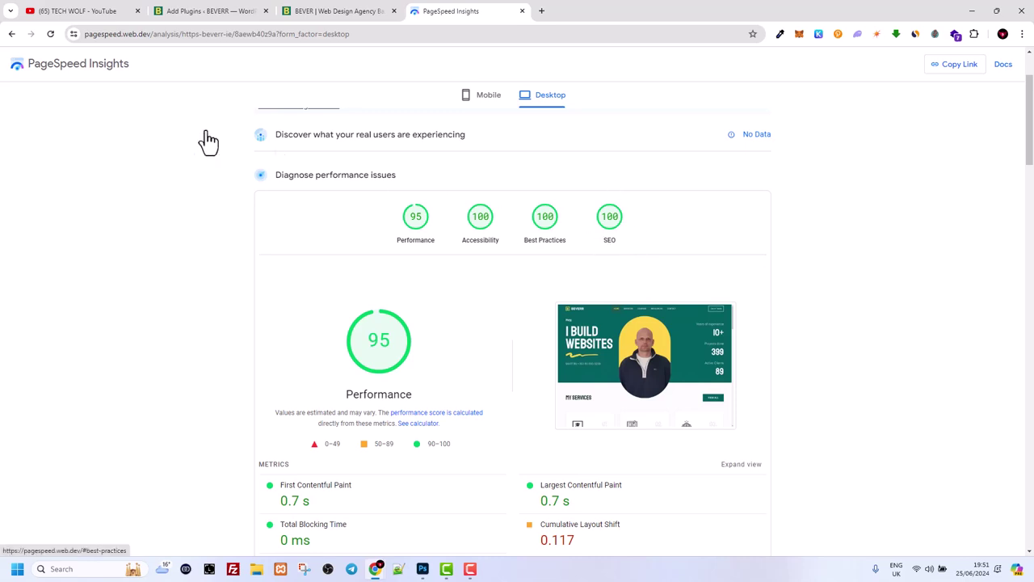
scroll(137, 117, down, 1)
scroll(183, 109, up, 2)
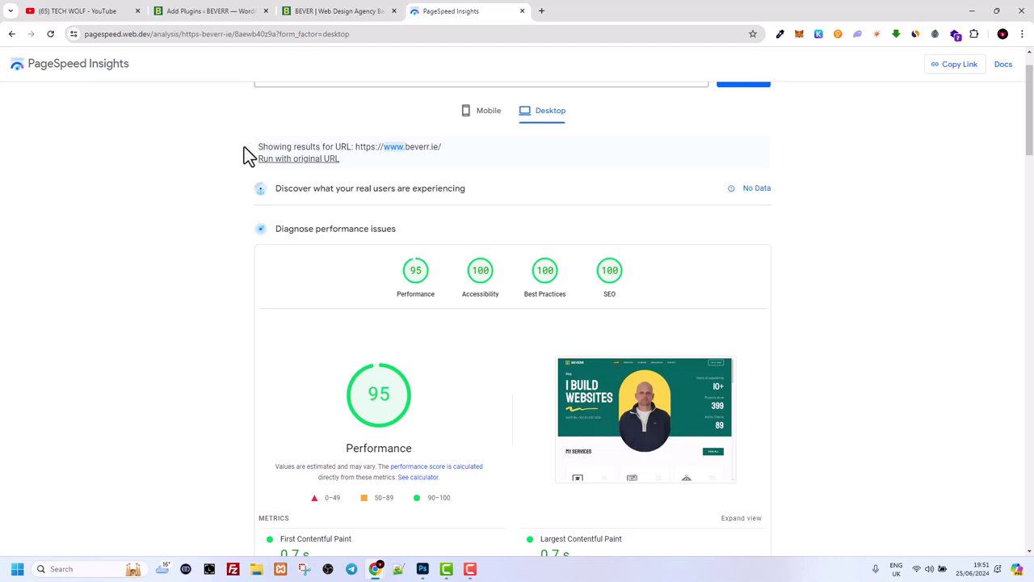
Run PageSpeed on the website-consulting-services-dublin-ireland page and view its desktop scores 99, 99, 100, 100.
click(349, 10)
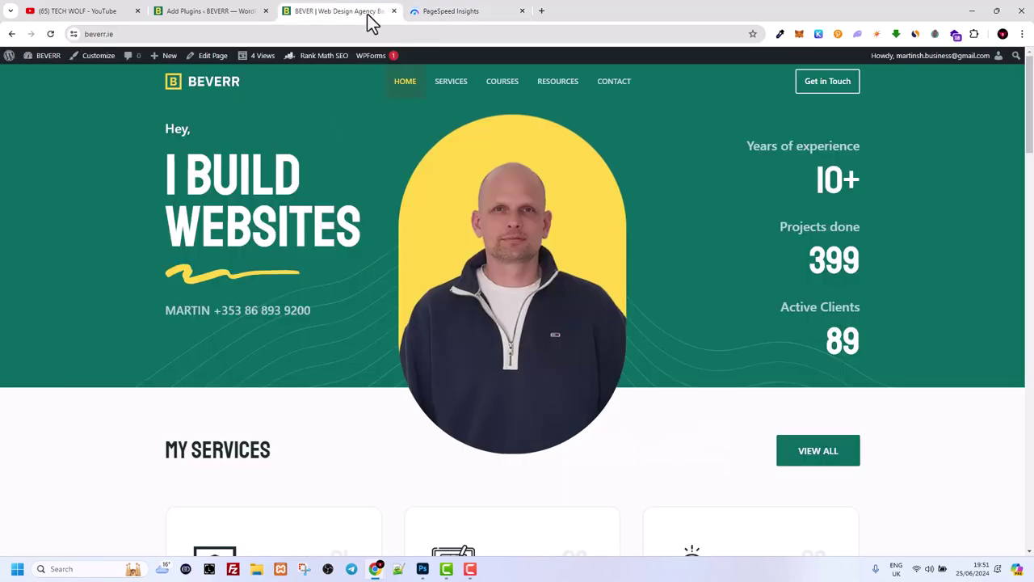
click(562, 95)
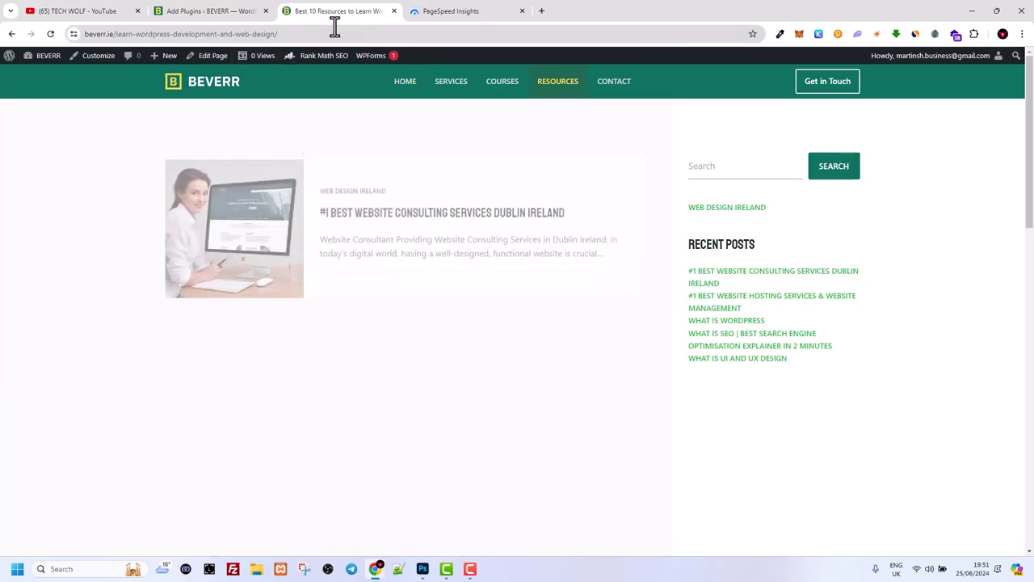
click(448, 11)
scroll(501, 136, up, 1)
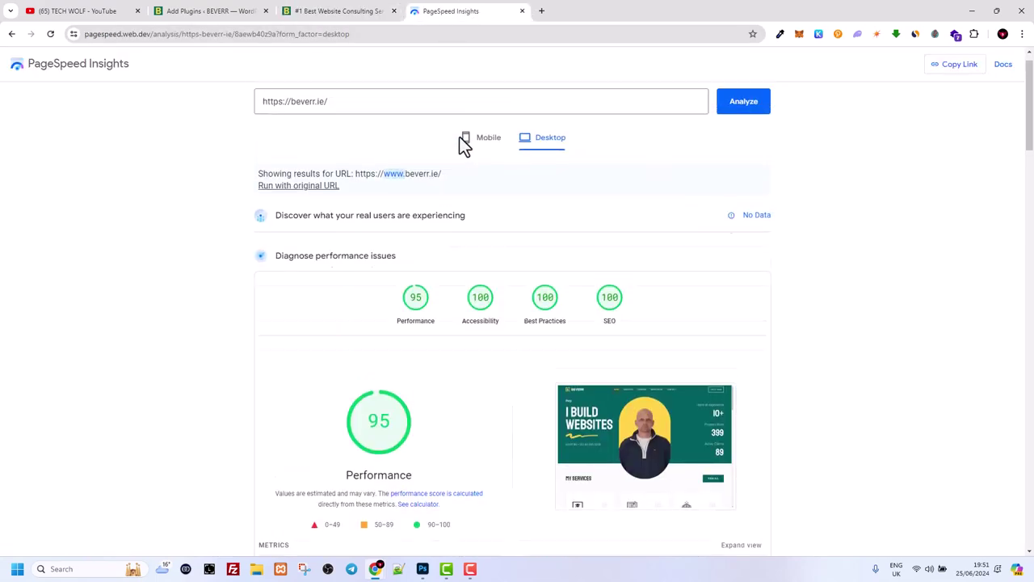
click(348, 129)
drag(348, 129, 235, 129)
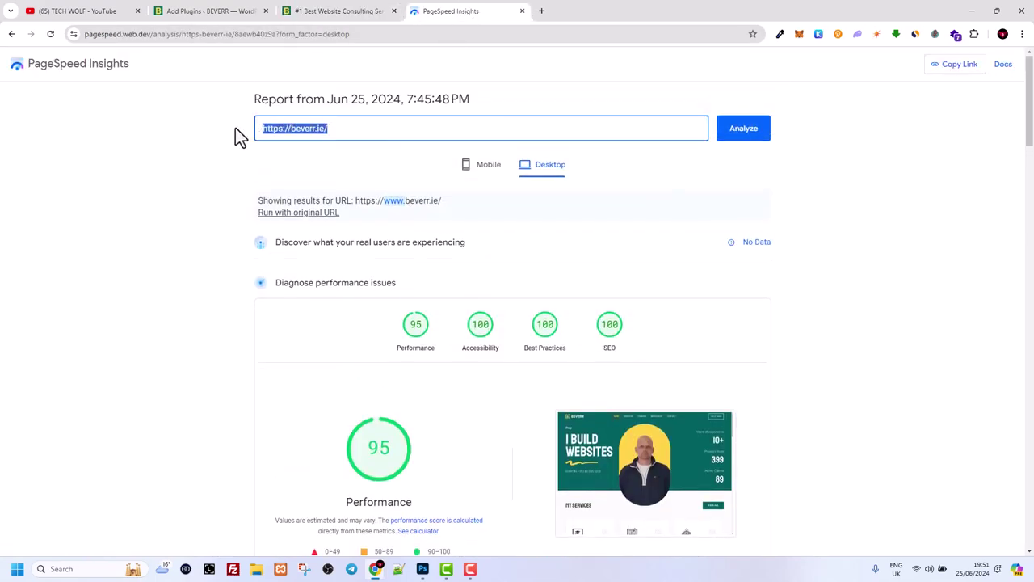
text(https://www.beverr.ie/website-consulting-services-dublin-ireland/)
key(Return)
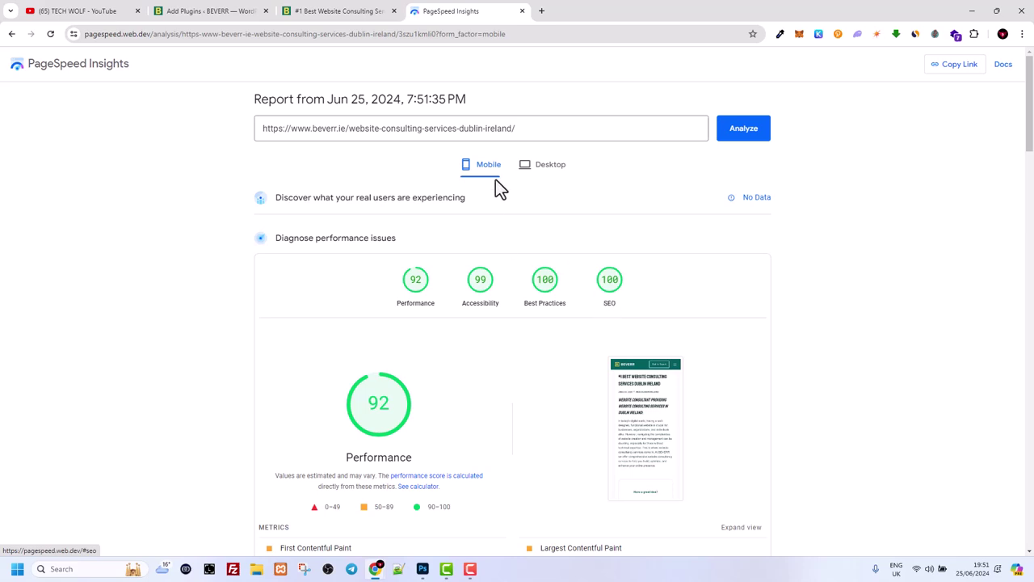
click(542, 171)
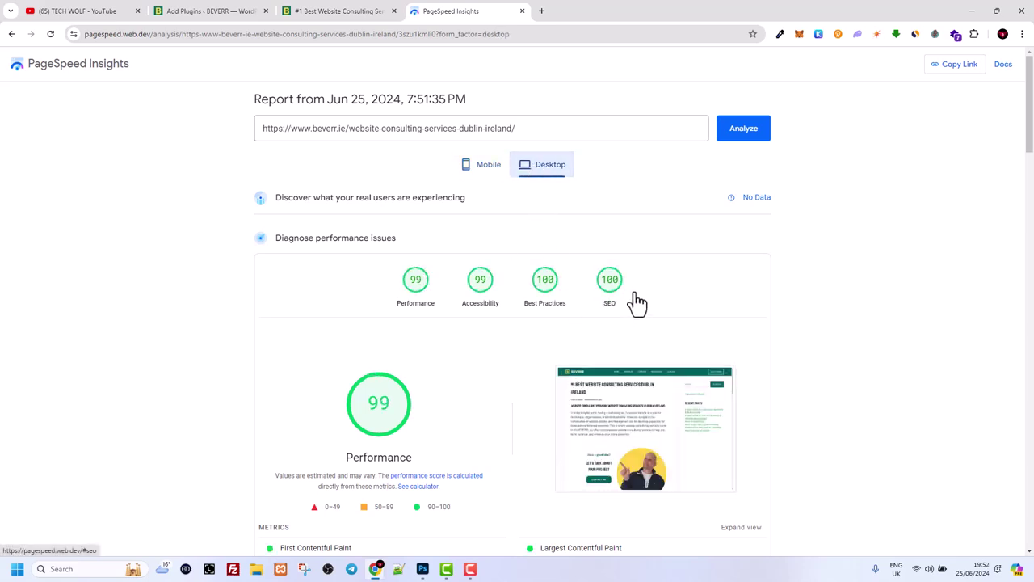
Return to the Rank Math SEO plugin search results and open the Rank Math SEO dashboard.
click(237, 11)
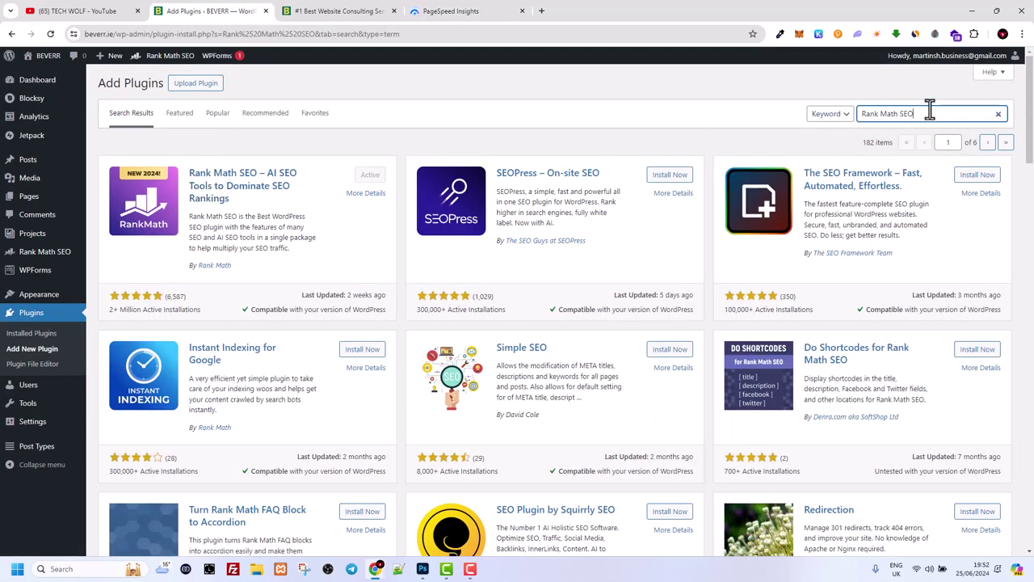
drag(919, 113, 848, 120)
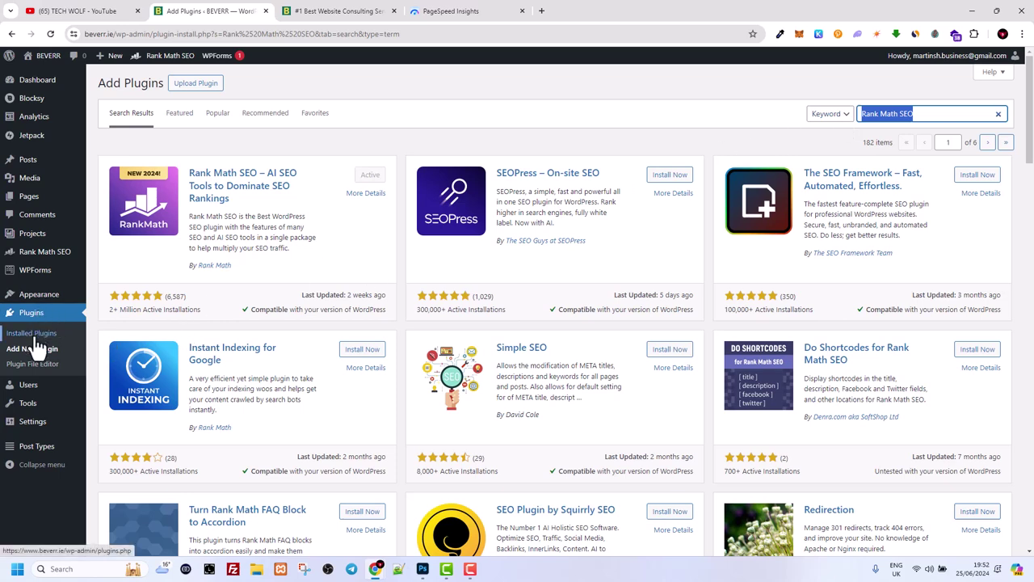
click(919, 113)
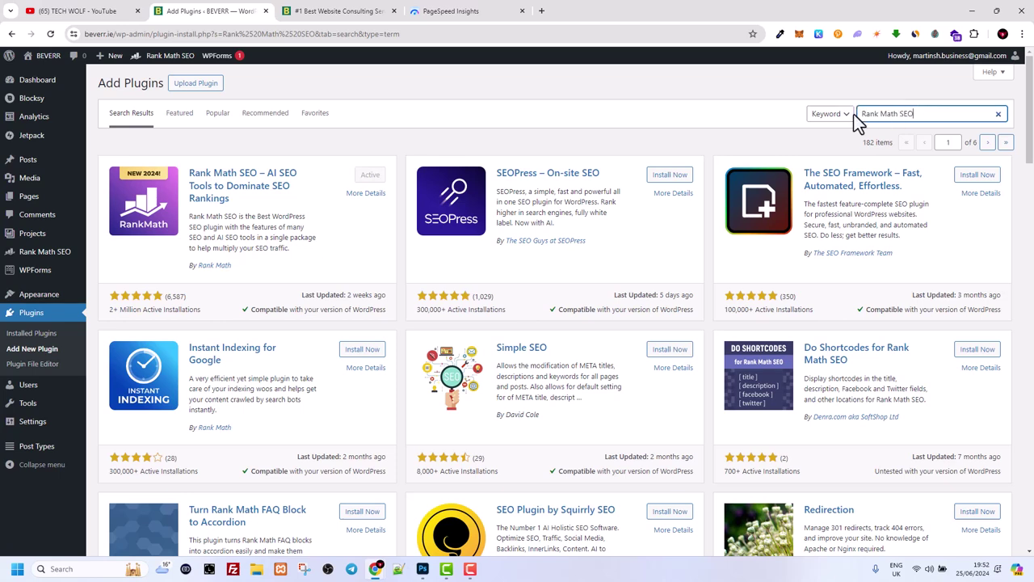
drag(861, 113, 913, 114)
click(877, 114)
mouse_move(45, 251)
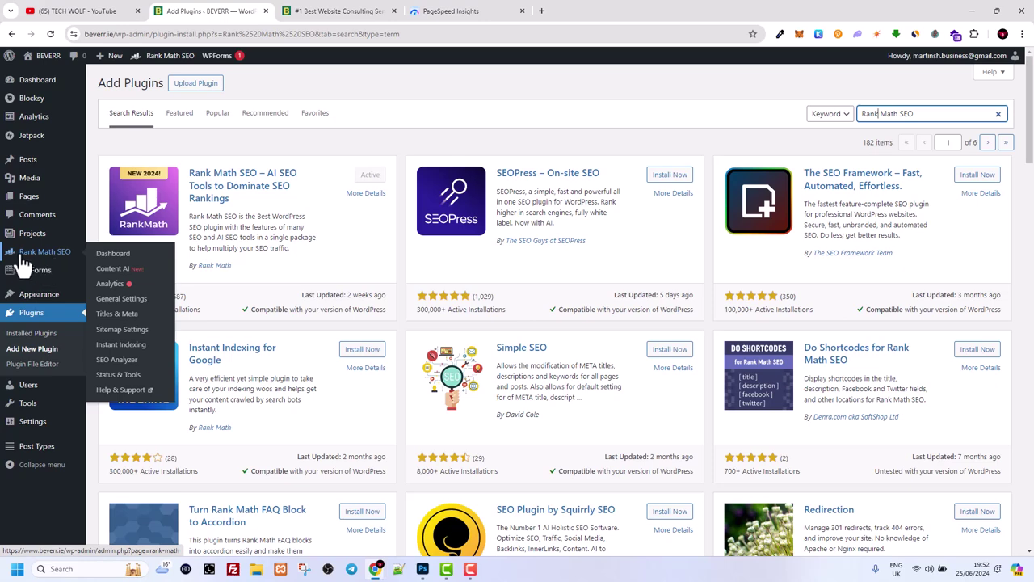
click(38, 256)
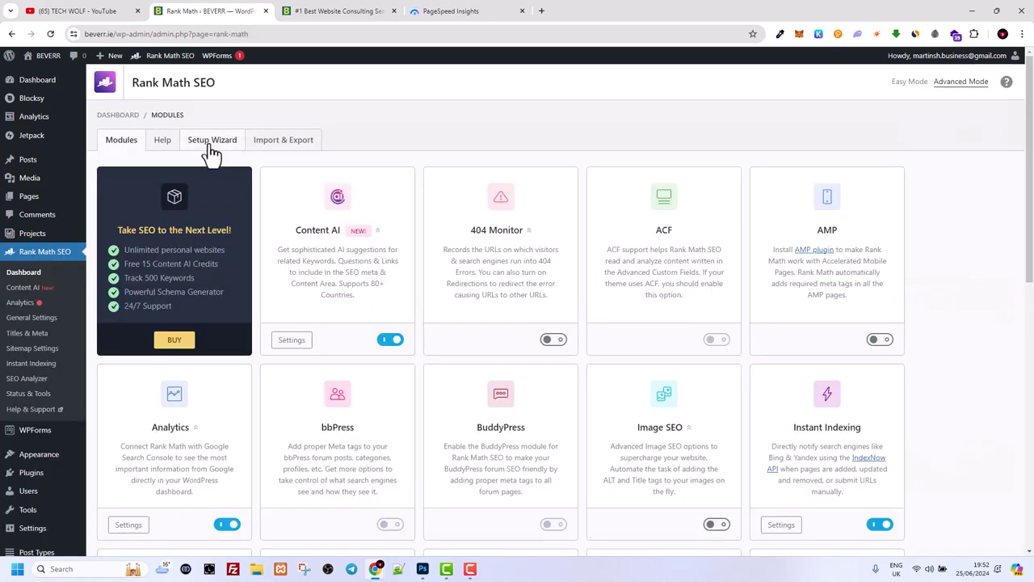
Open the Rank Math Setup Wizard at Getting Started, with Advanced mode selected.
click(211, 142)
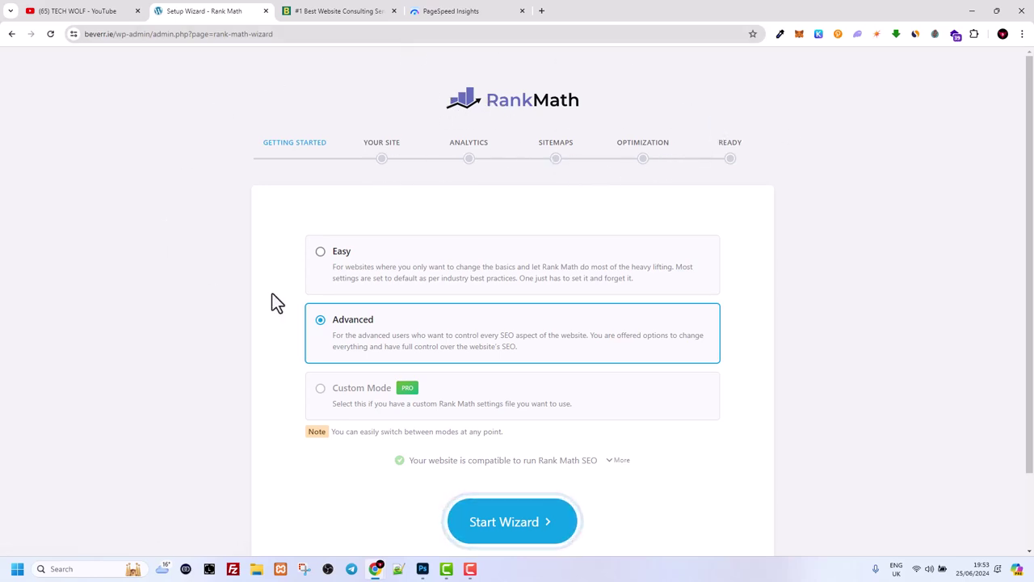
Search 'google page speed' in a new tab and open the PageSpeed Insights result.
key(ctrl+t)
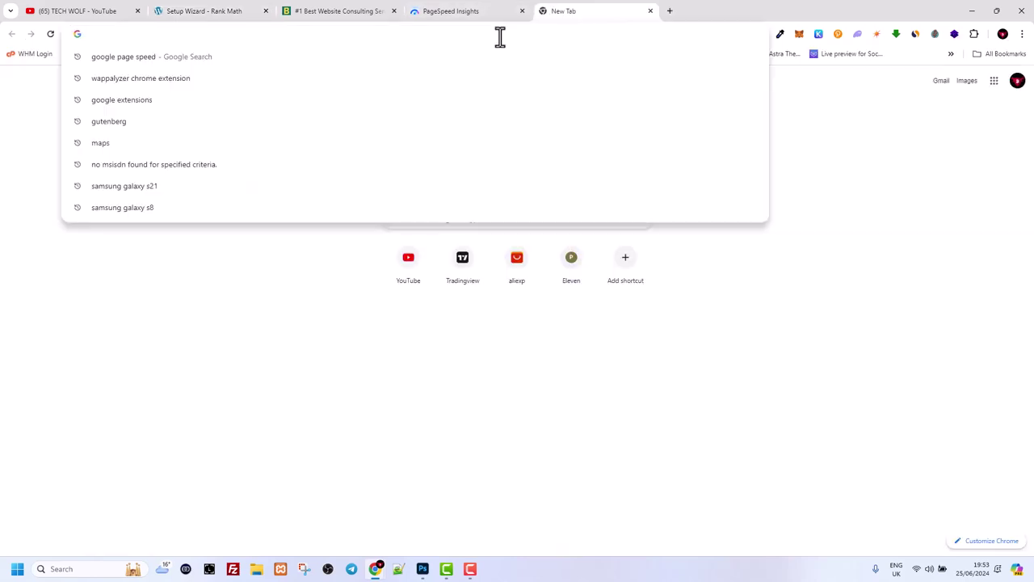
click(129, 57)
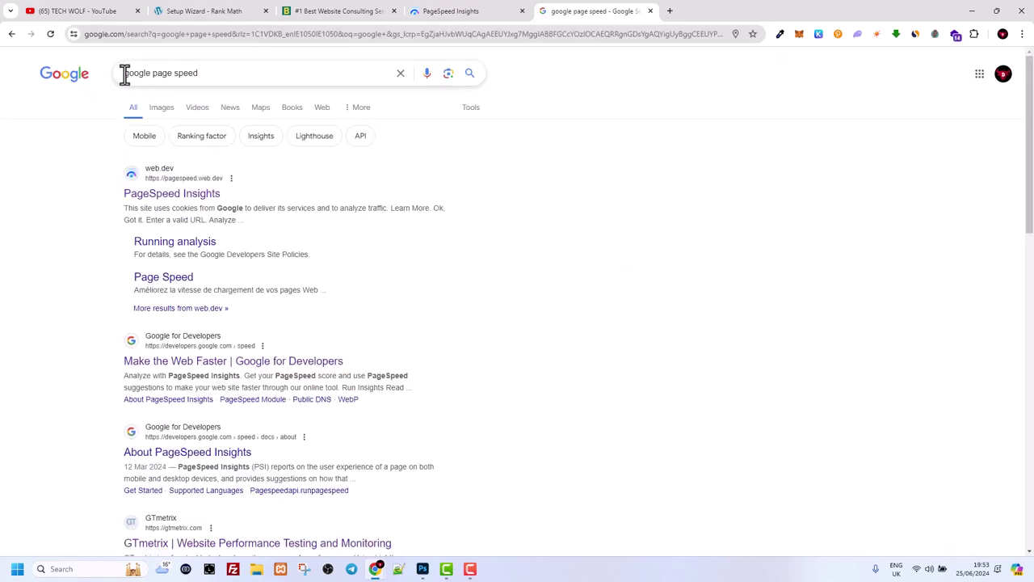
drag(122, 74, 207, 75)
key(Escape)
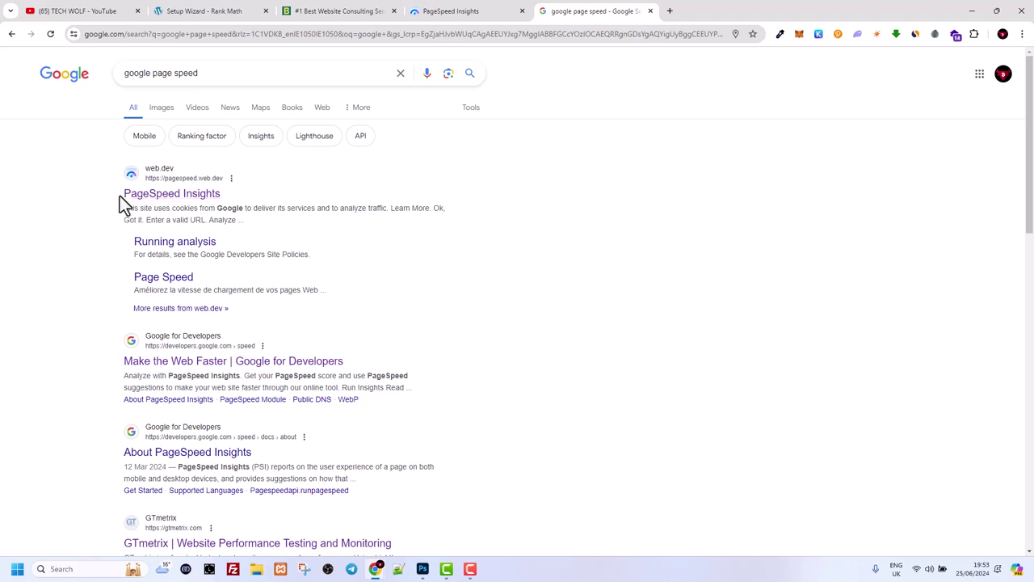
drag(125, 193, 228, 201)
click(166, 207)
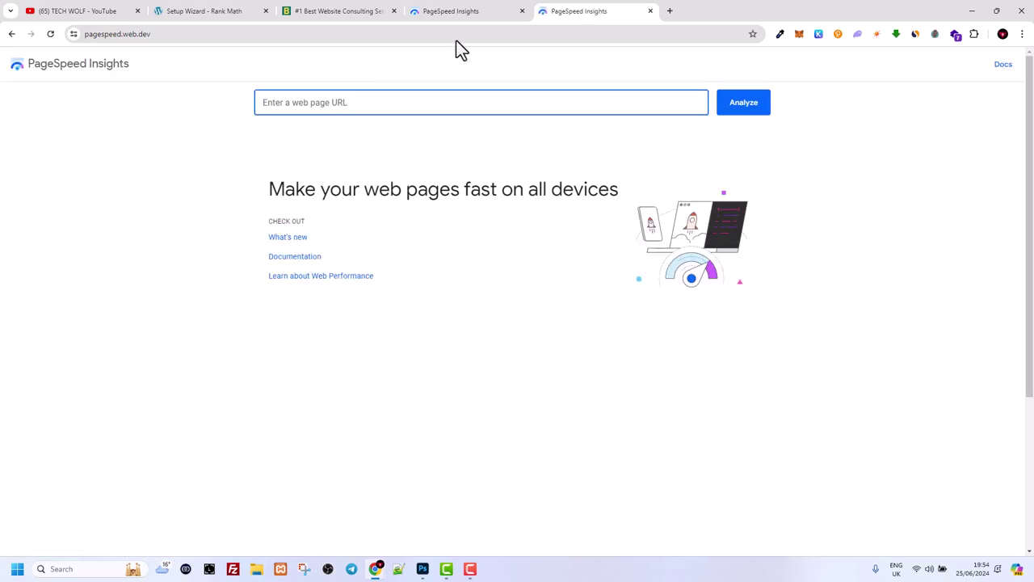
Return to the consulting page's desktop report and jump to its SEO section.
click(452, 11)
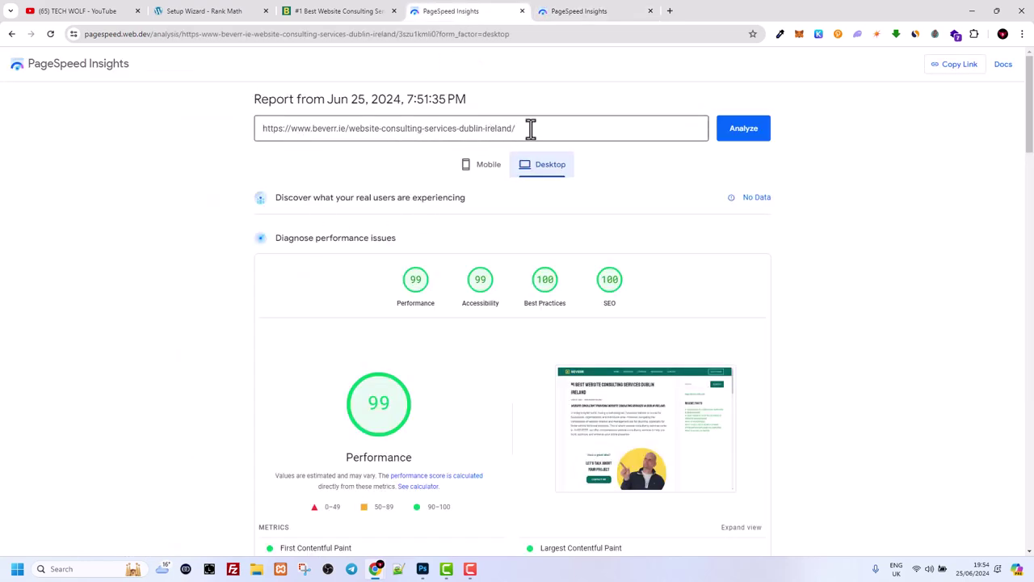
click(556, 10)
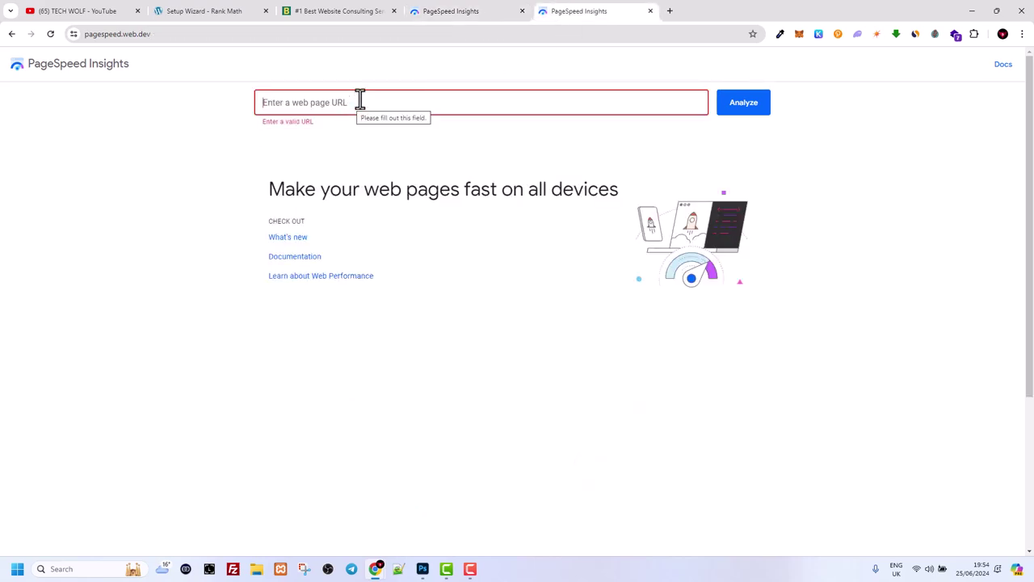
click(428, 12)
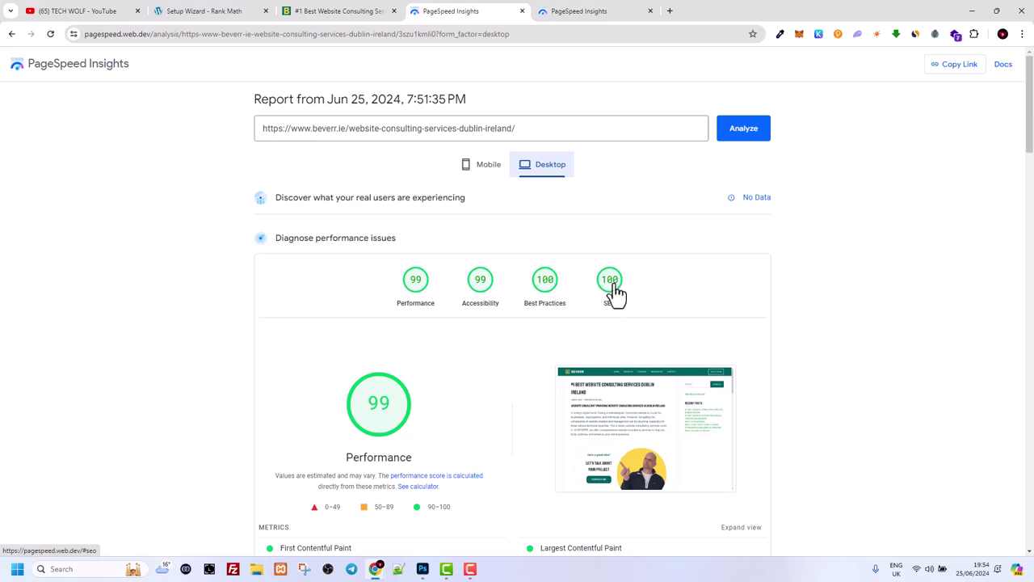
click(612, 289)
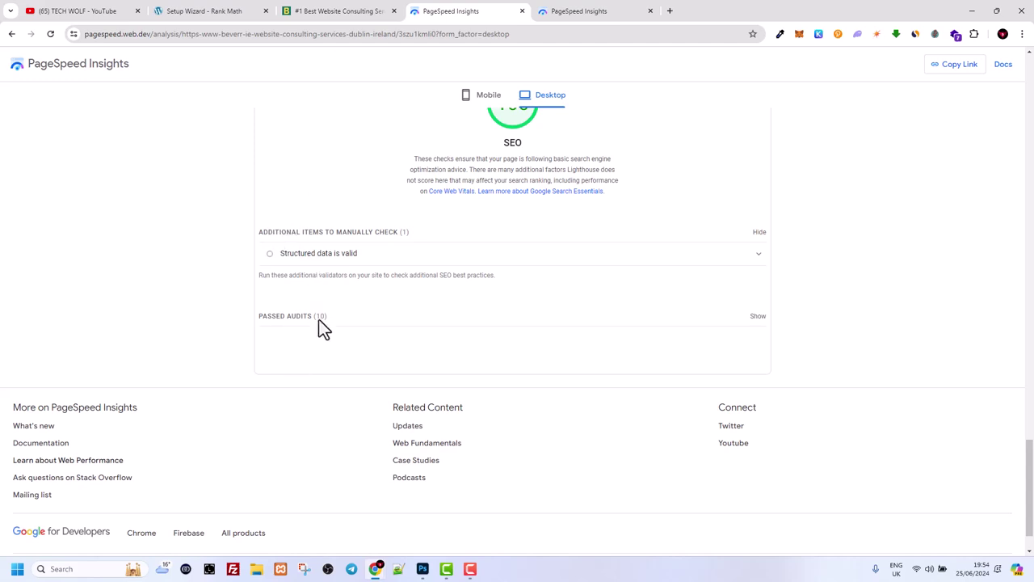
Scroll up through SEO, Best Practices and Accessibility audits to the 99, 99, 100, 100 scores.
scroll(366, 307, up, 2)
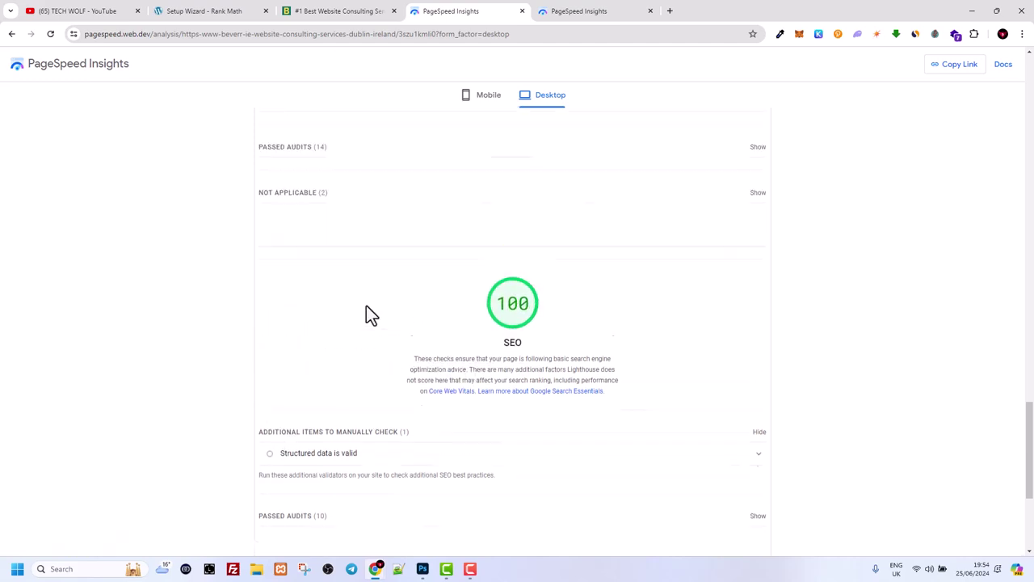
scroll(366, 307, up, 2)
scroll(366, 307, up, 2)
scroll(366, 306, up, 3)
scroll(366, 305, up, 3)
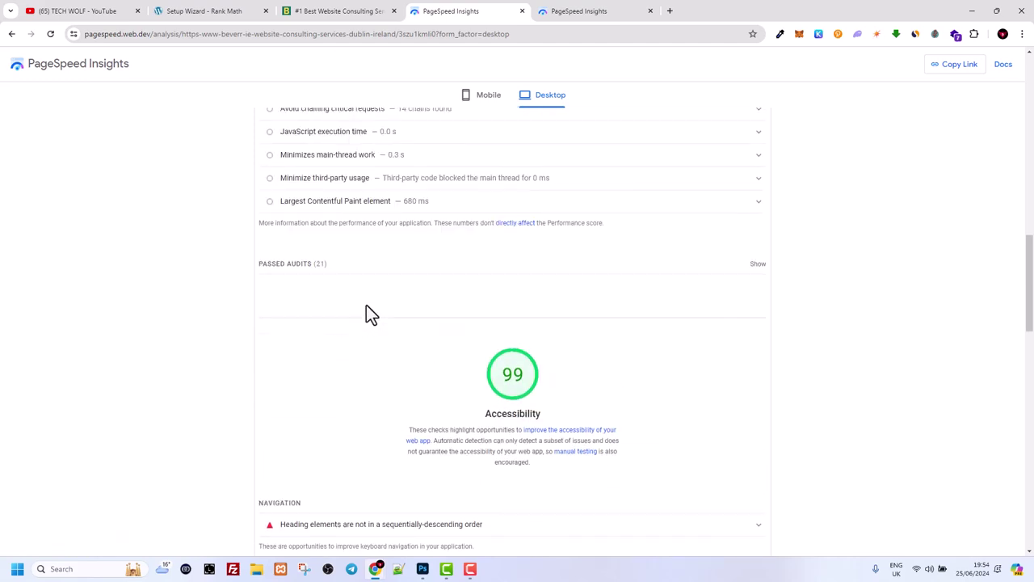
scroll(366, 306, up, 3)
scroll(366, 305, up, 2)
scroll(366, 305, up, 5)
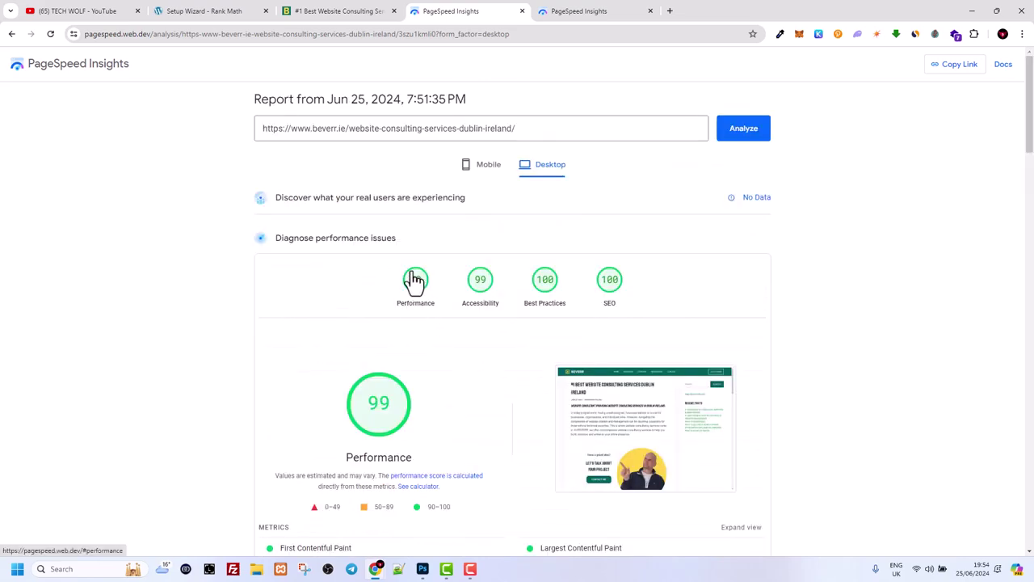
Inspect Performance diagnostics, including 390 ms render-blocking savings and the image width and height audit.
click(412, 281)
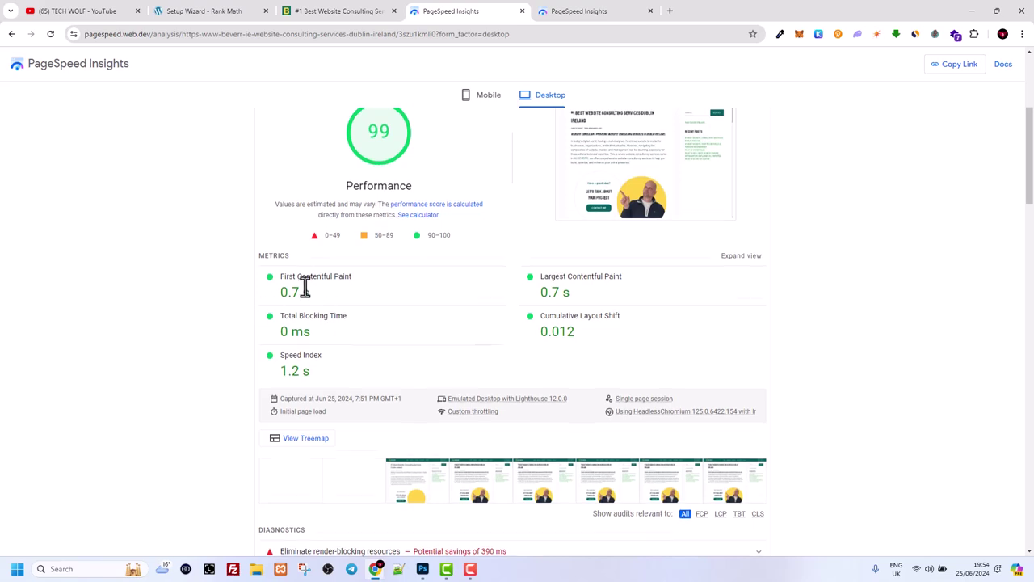
scroll(270, 295, down, 2)
scroll(267, 299, down, 1)
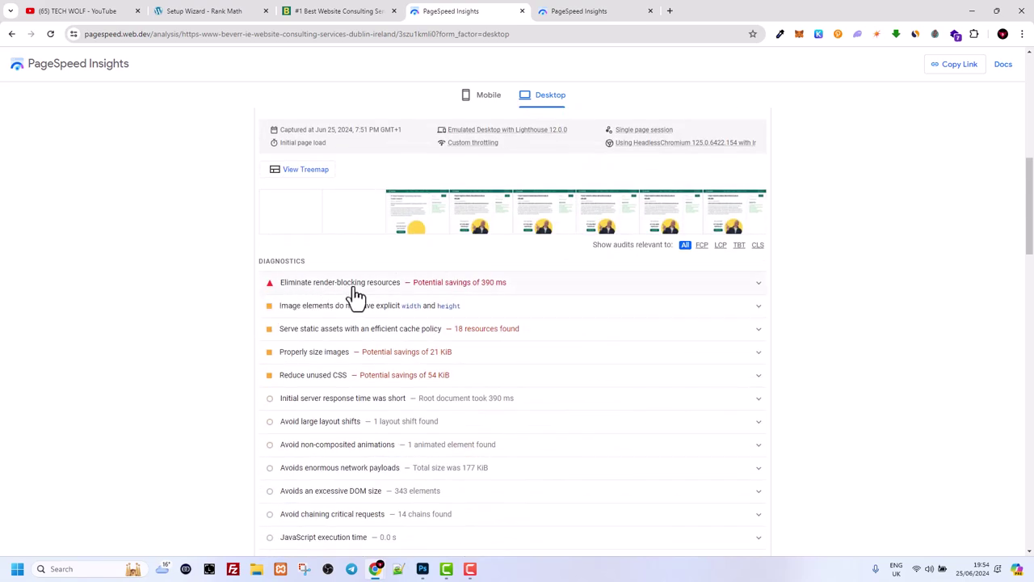
click(383, 296)
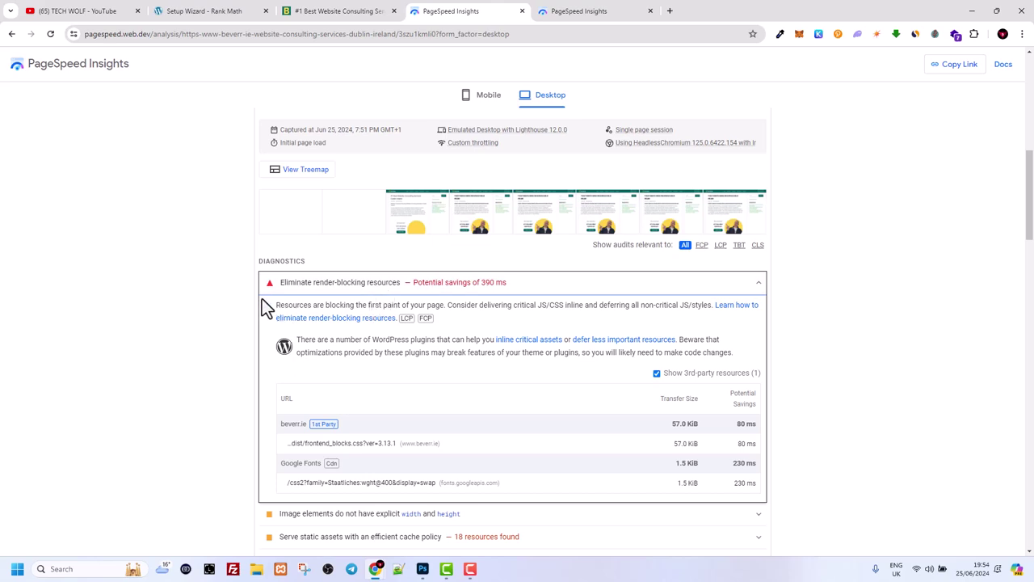
click(355, 285)
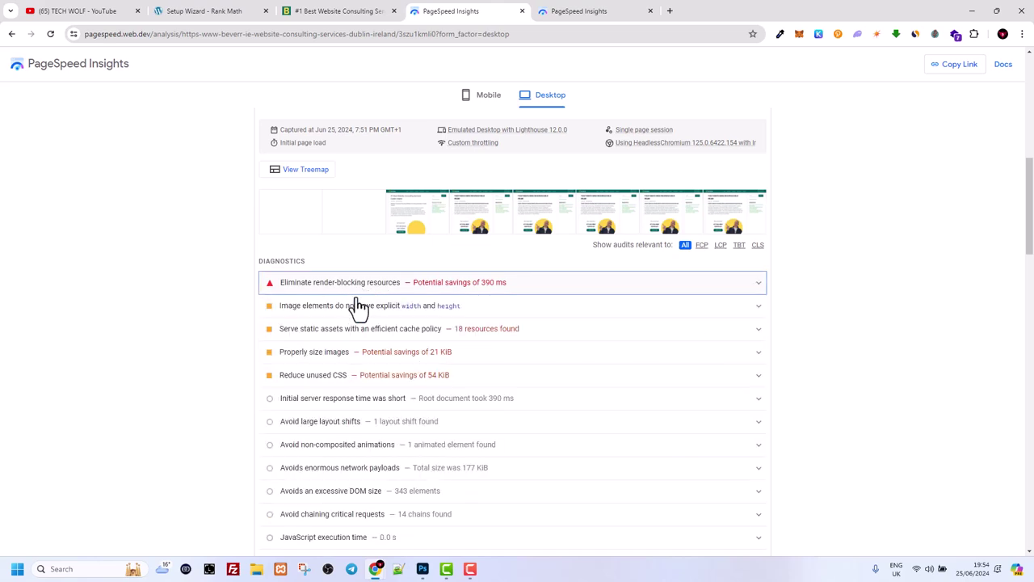
click(356, 315)
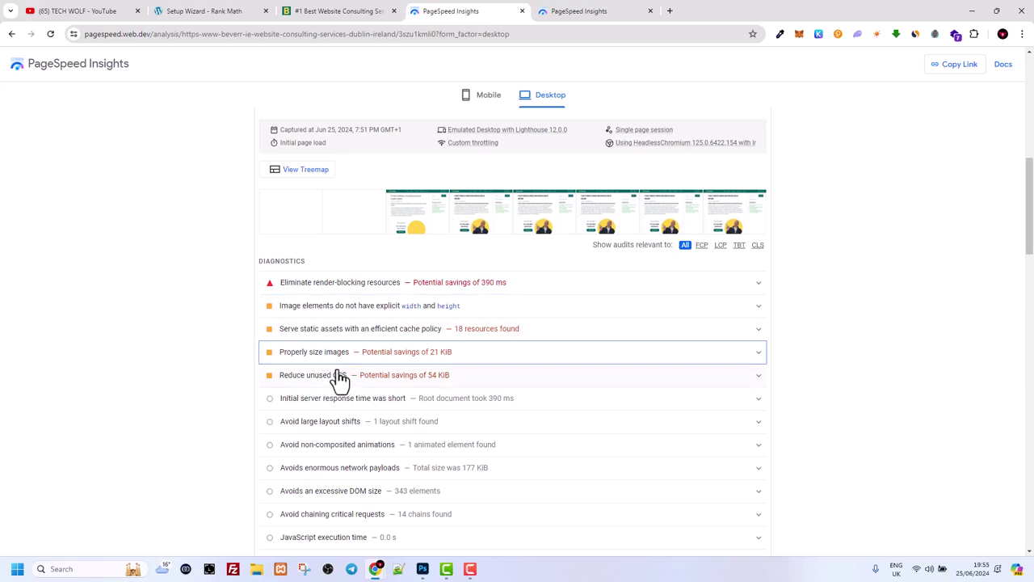
scroll(194, 247, up, 3)
scroll(211, 219, up, 6)
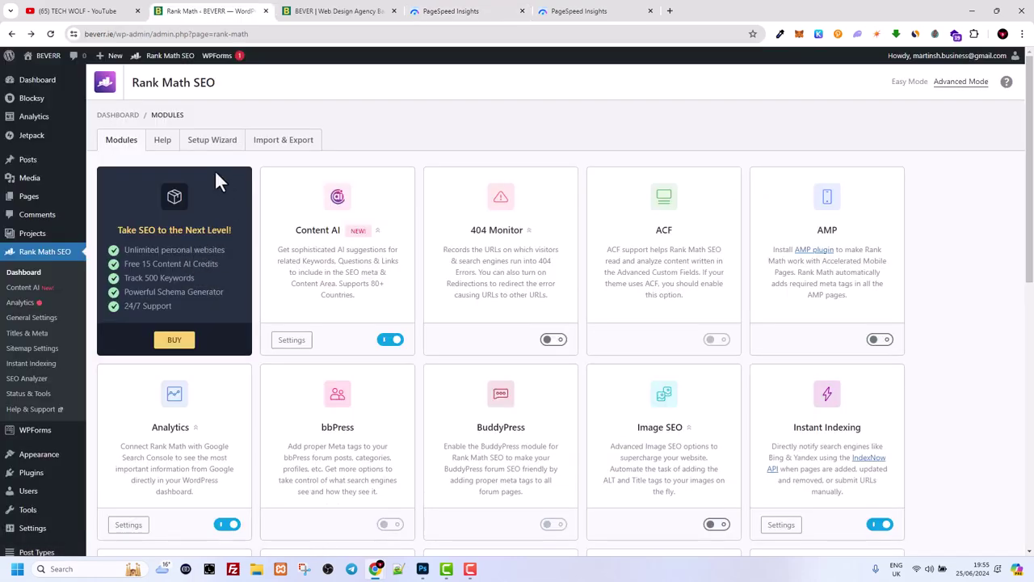
Glance at the Rank Math setup wizard, go back, and open the site's Pages list.
click(206, 142)
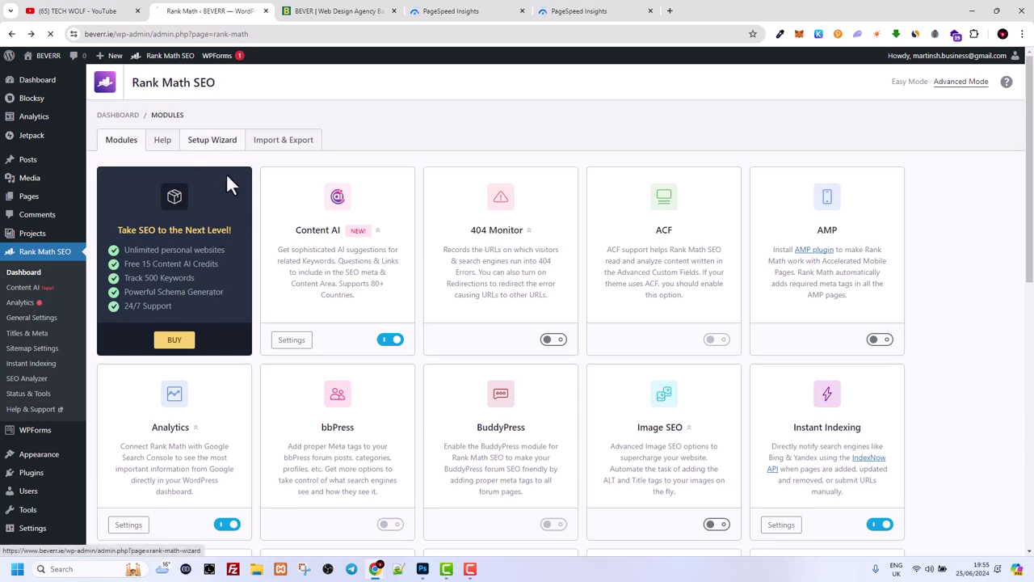
key(alt+Left)
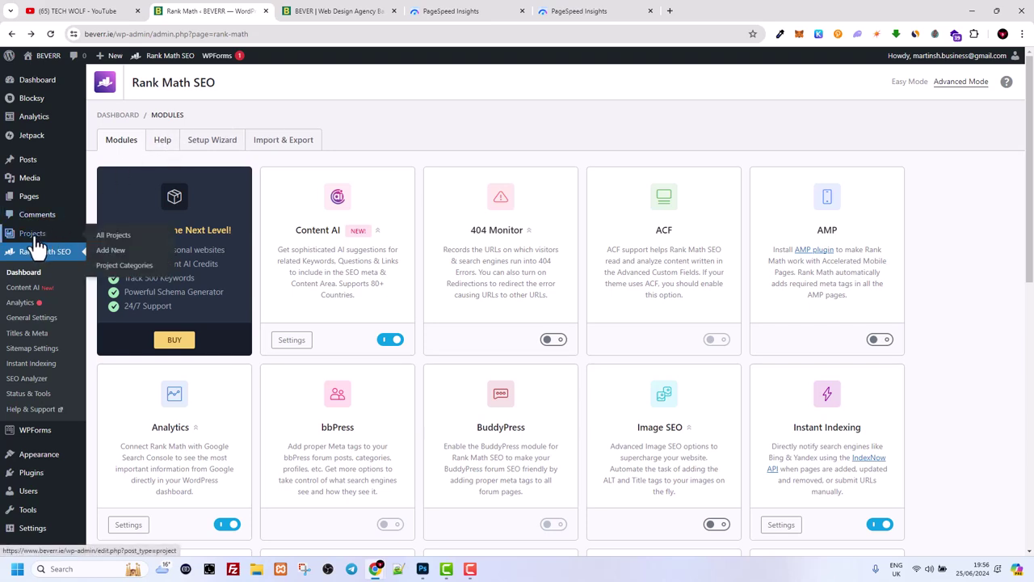
mouse_move(29, 178)
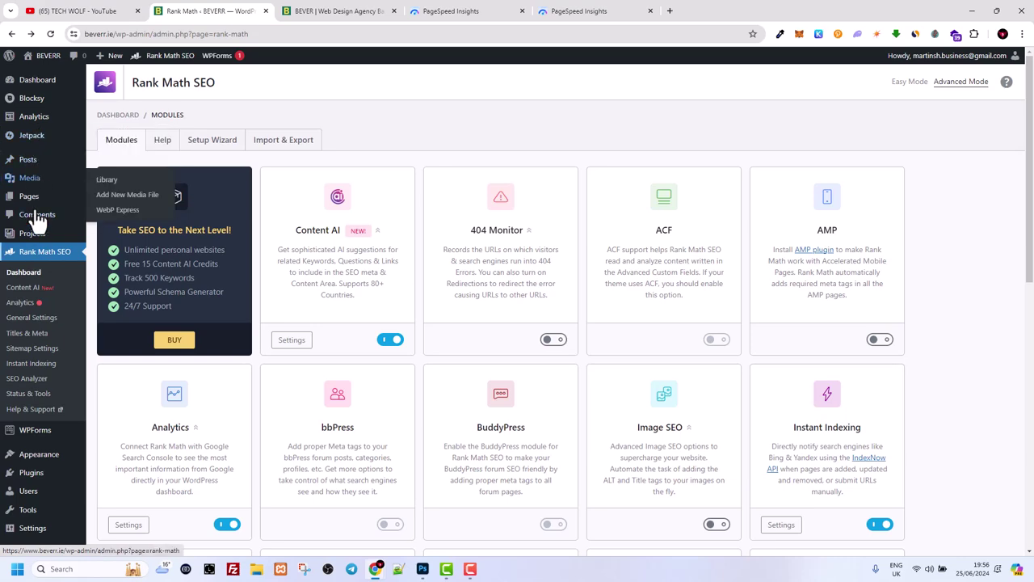
click(36, 199)
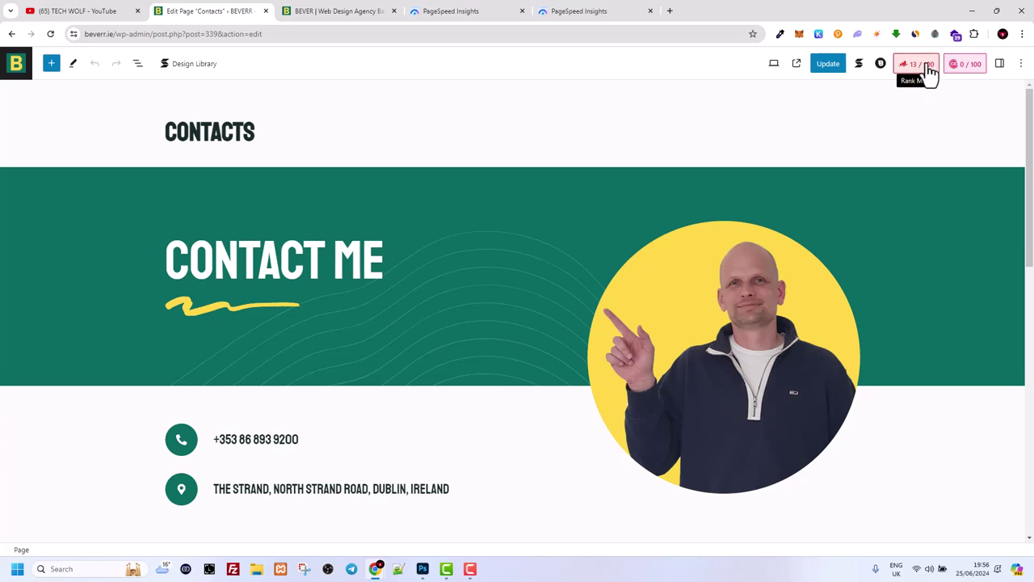
Open the Rank Math 13/100 sidebar for Contacts and scroll through its six Basic SEO errors.
click(921, 64)
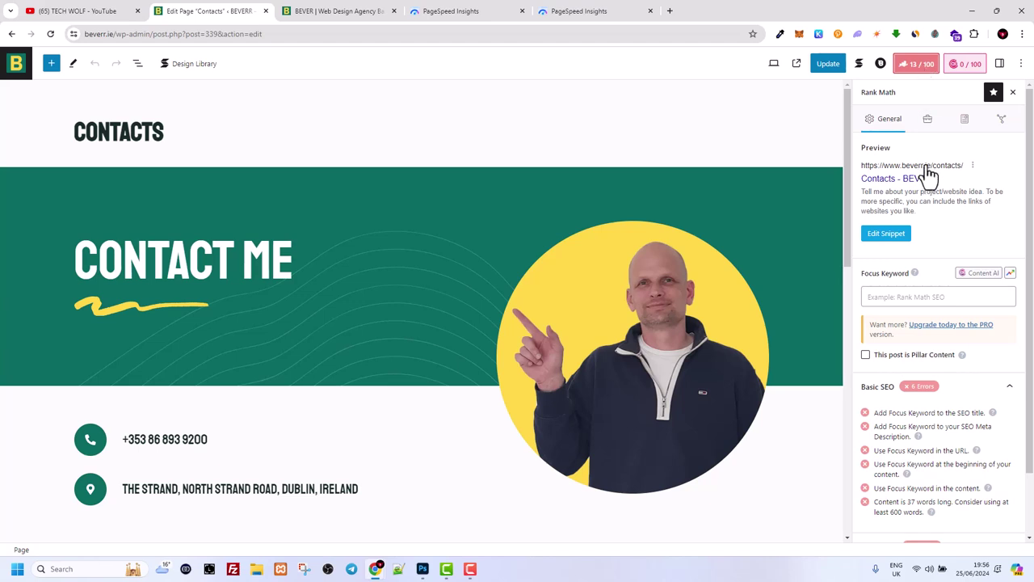
scroll(929, 440, down, 2)
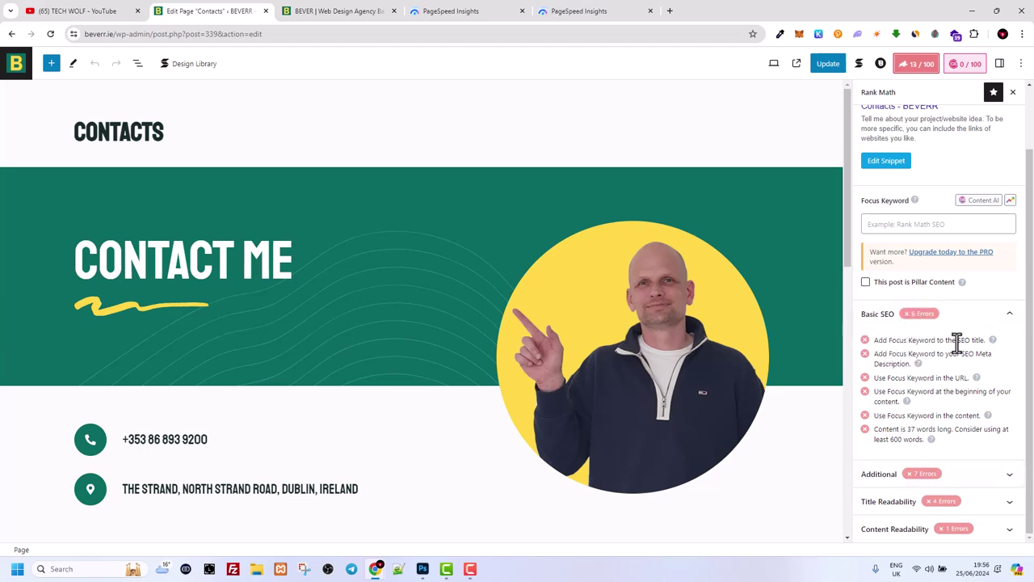
scroll(935, 200, up, 2)
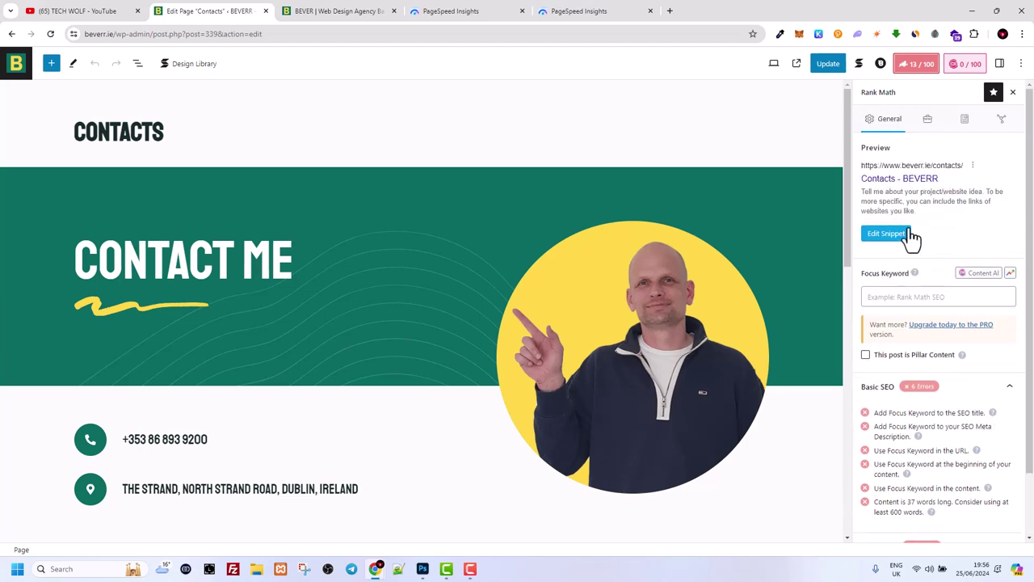
click(899, 235)
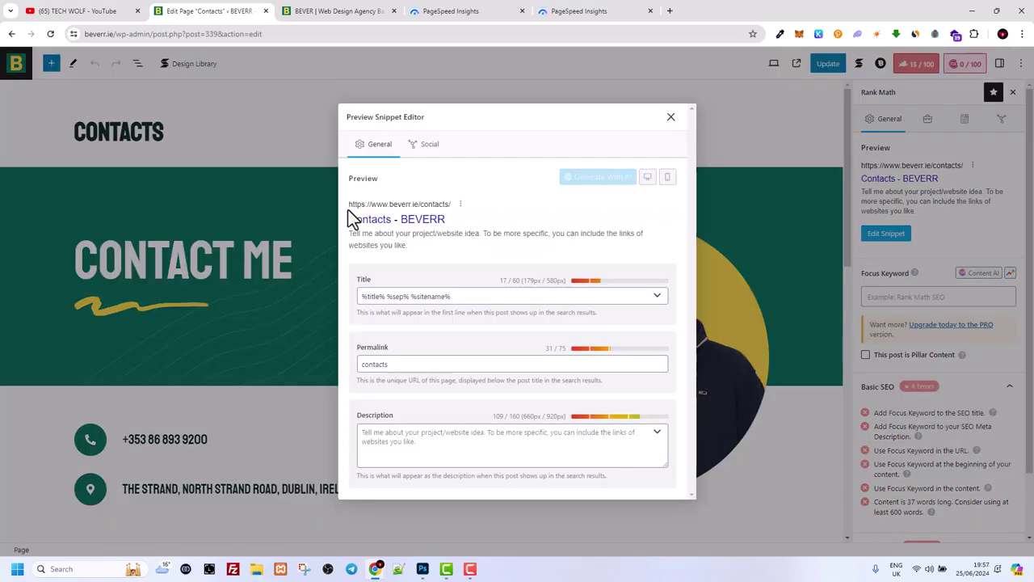
drag(346, 204, 421, 253)
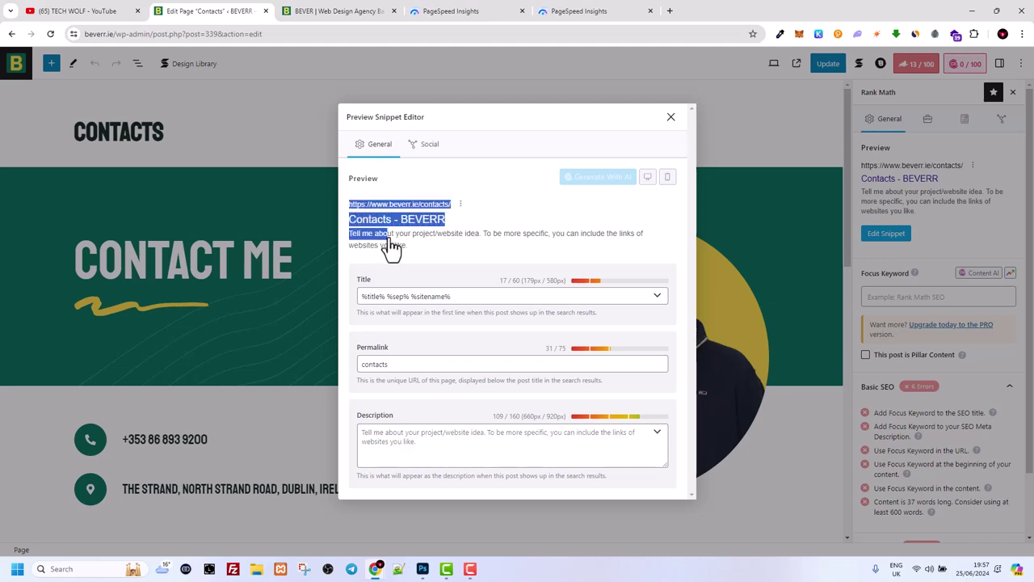
click(415, 250)
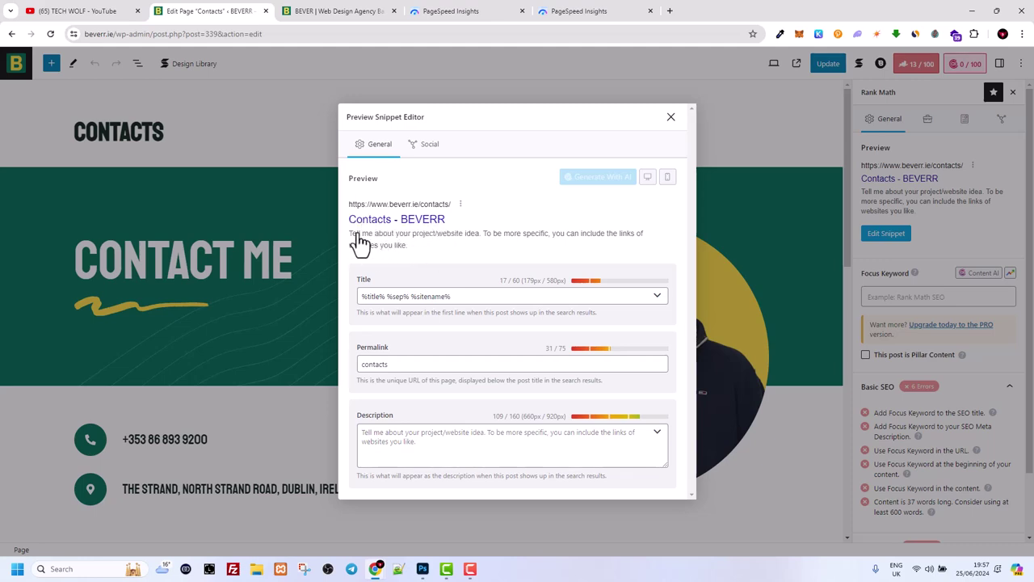
click(671, 118)
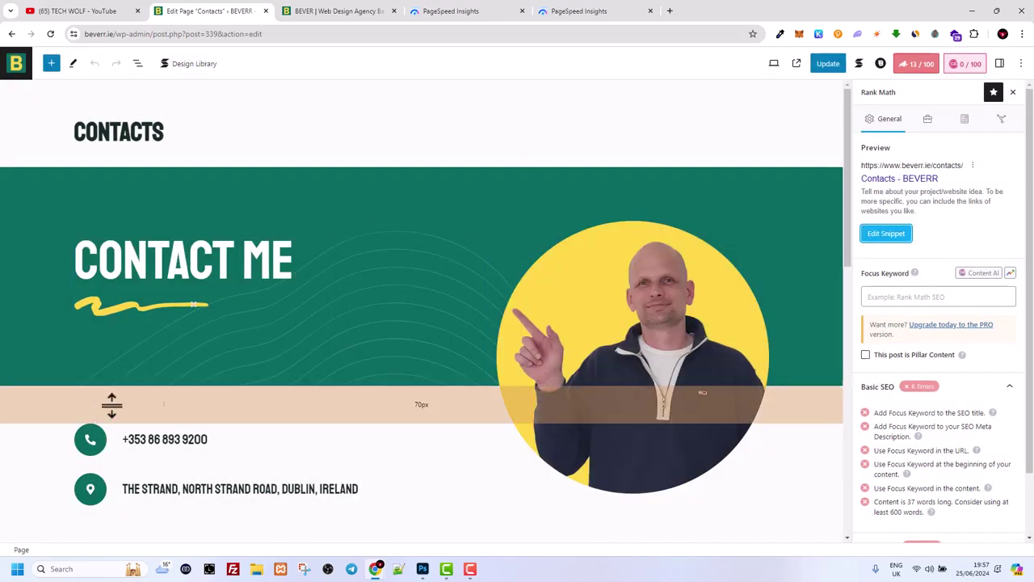
With the focus keyword left empty, expand Rank Math's Additional and Title Readability sections to list four errors.
scroll(880, 309, down, 1)
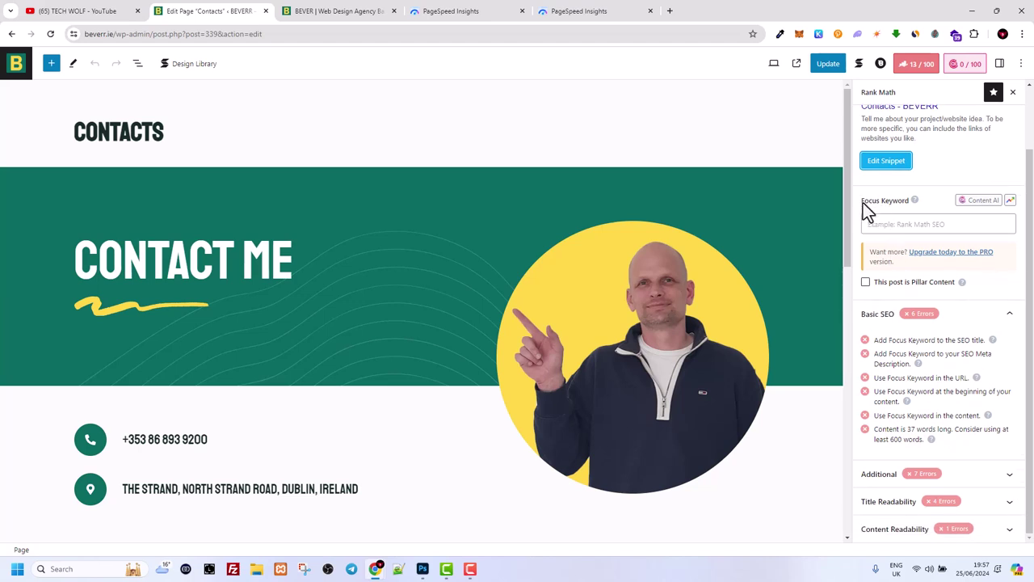
drag(862, 201, 911, 200)
click(899, 228)
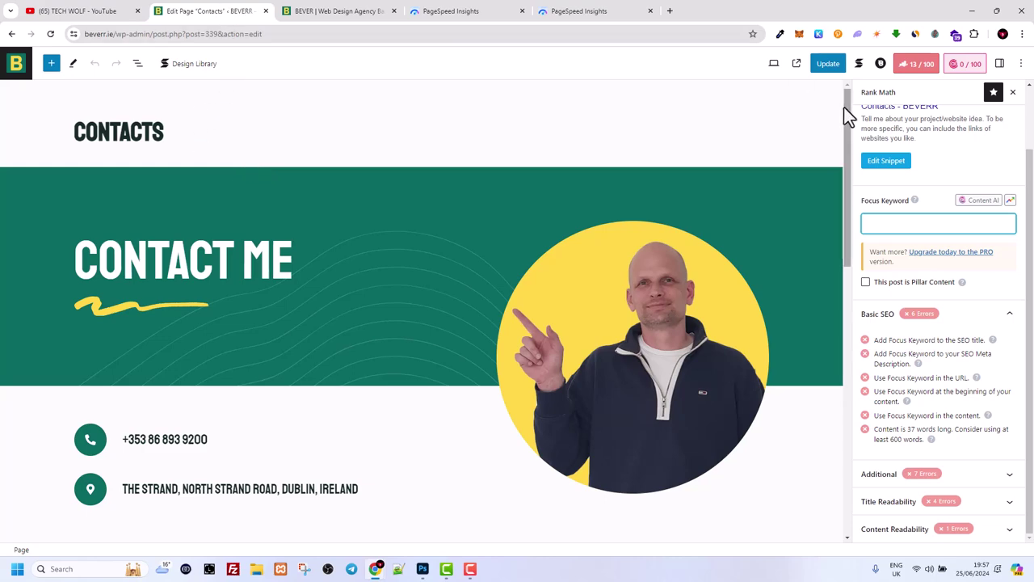
scroll(266, 202, down, 3)
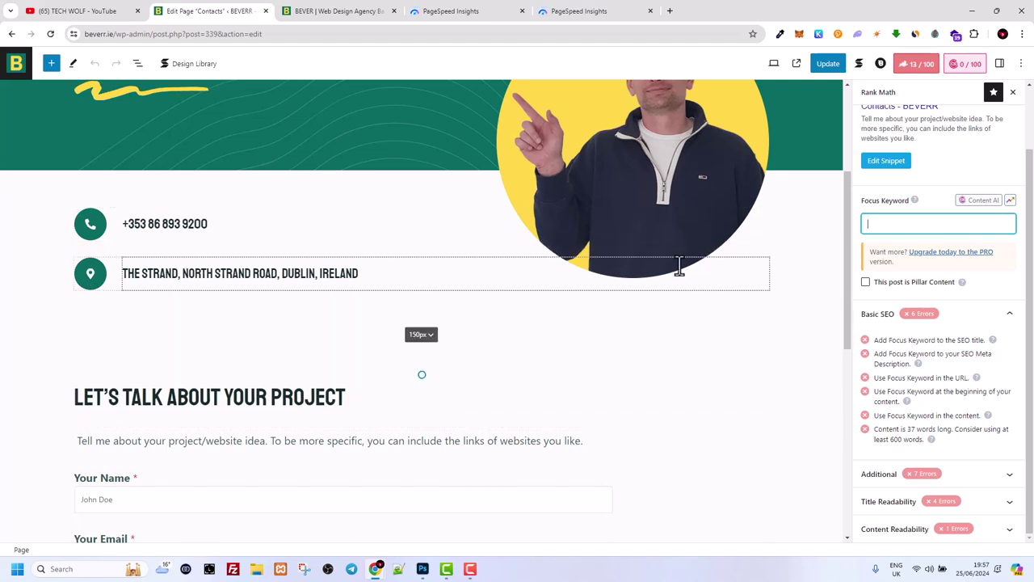
scroll(656, 271, up, 3)
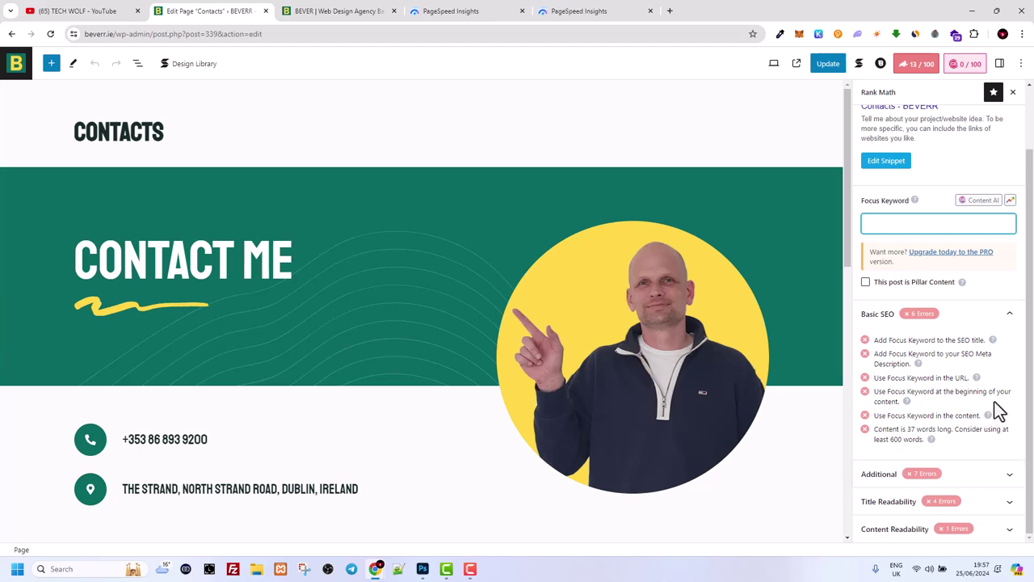
click(992, 485)
click(889, 529)
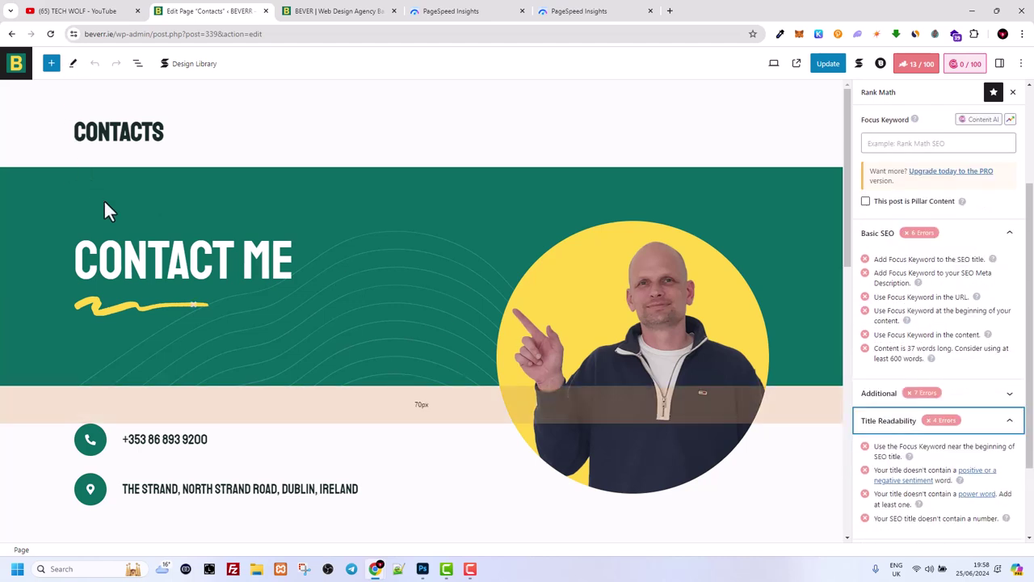